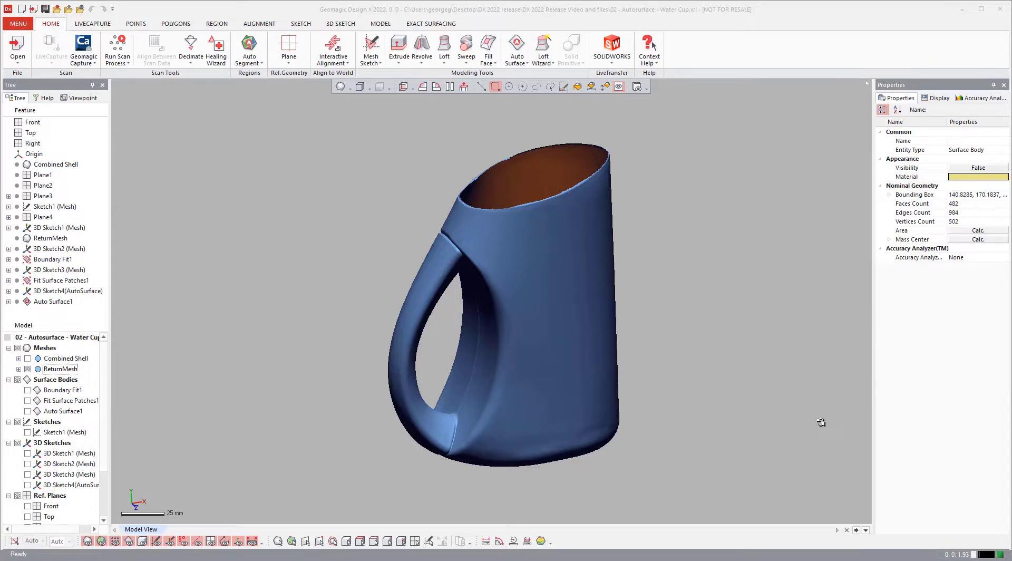
Auto-surface the ReturnMesh as a Mechanical shape with an auto-estimated patch count and adaptive fitting
click(427, 25)
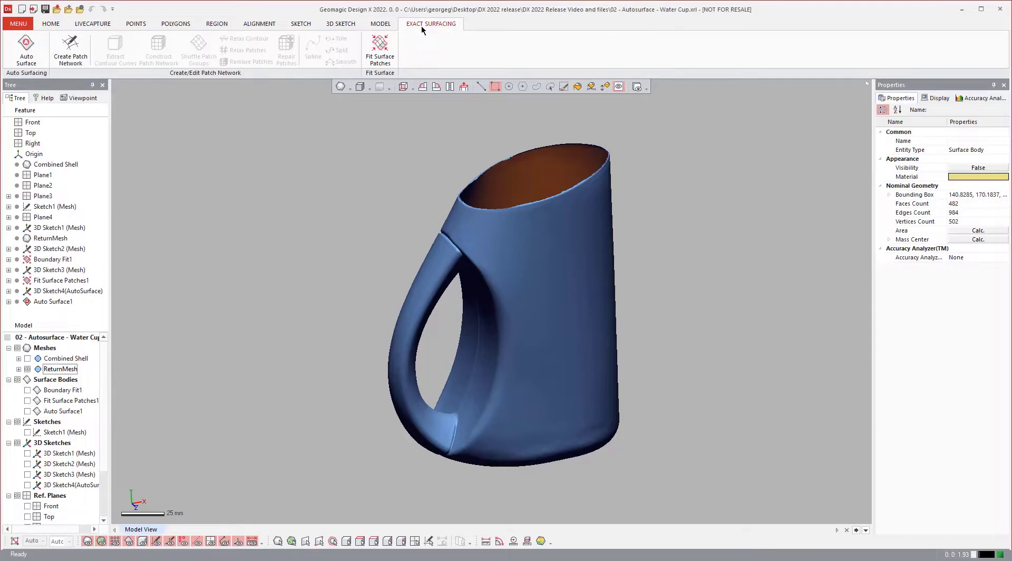
click(19, 61)
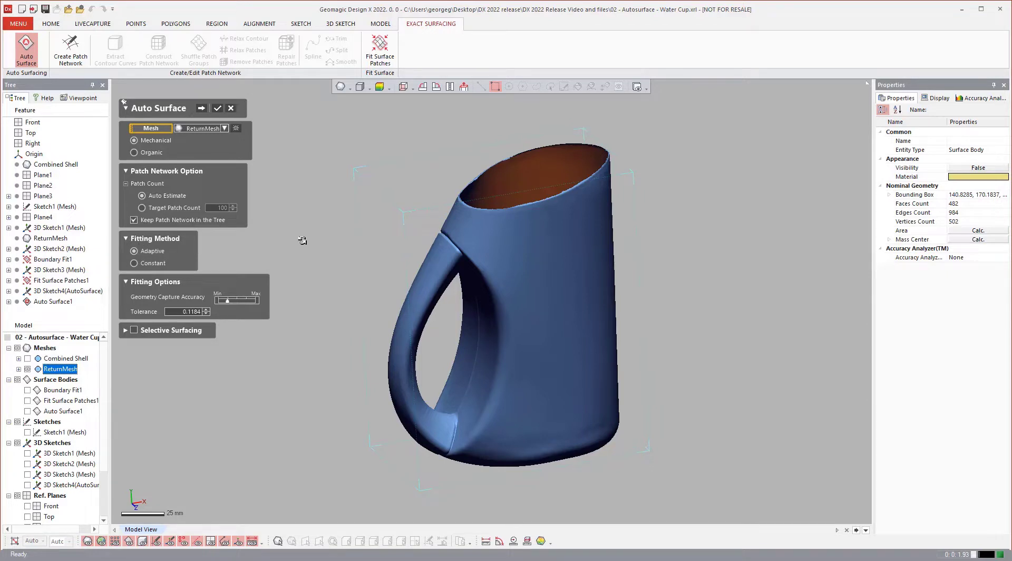
click(216, 109)
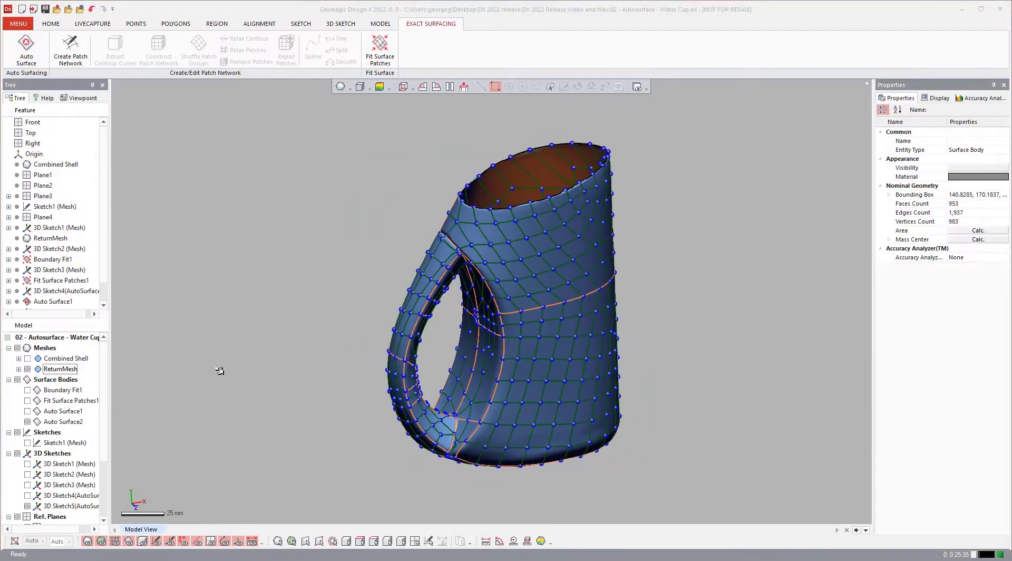
Hide the ReturnMesh and inspect the new auto surface around the cup's handle
click(27, 369)
scroll(503, 343, up, 5)
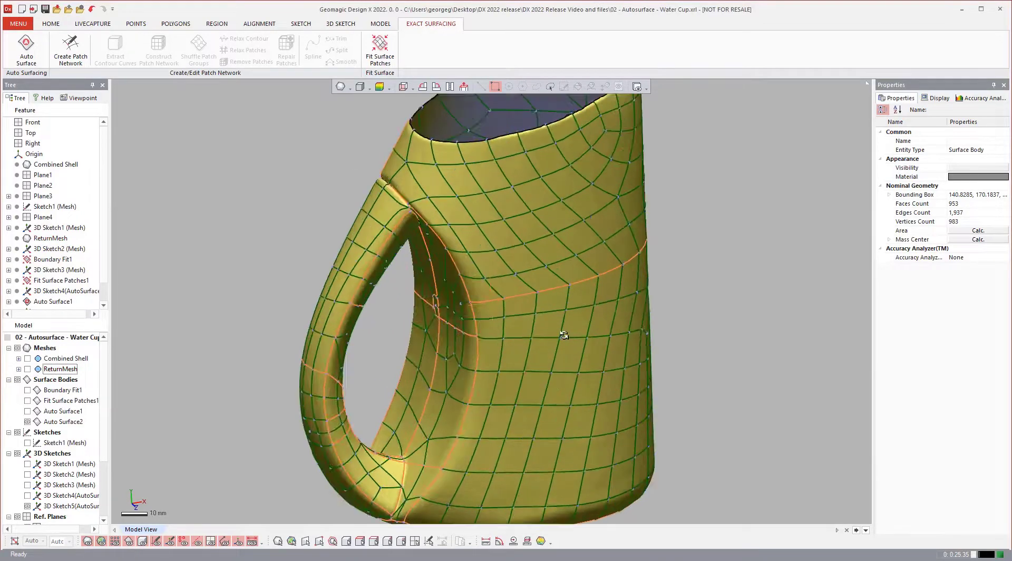
right_drag(520, 299, 364, 285)
scroll(364, 285, down, 3)
right_drag(278, 343, 226, 366)
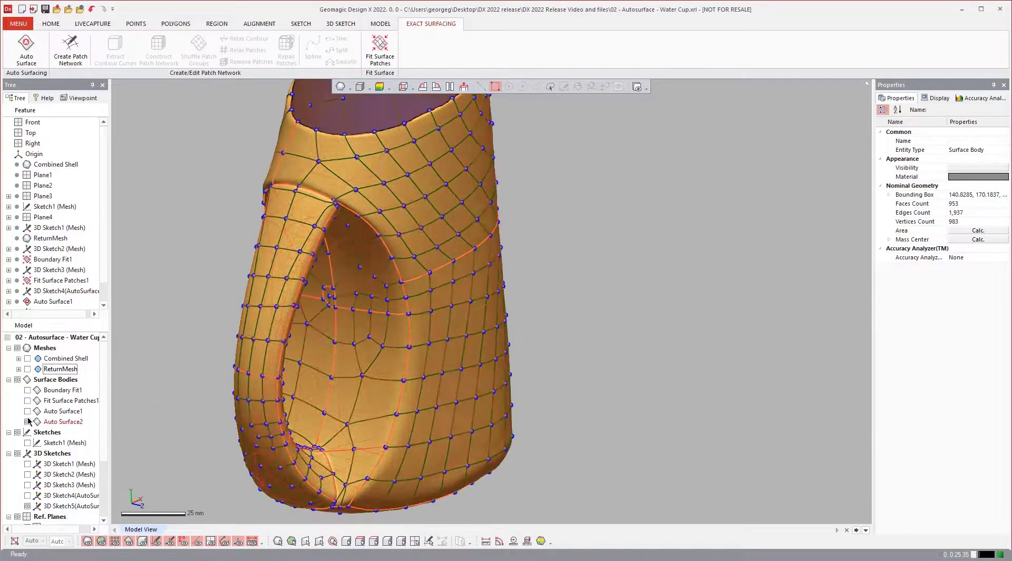
Hide the surface bodies, select the new auto-surface 3D sketch and show the ReturnMesh beneath its patch network
click(17, 380)
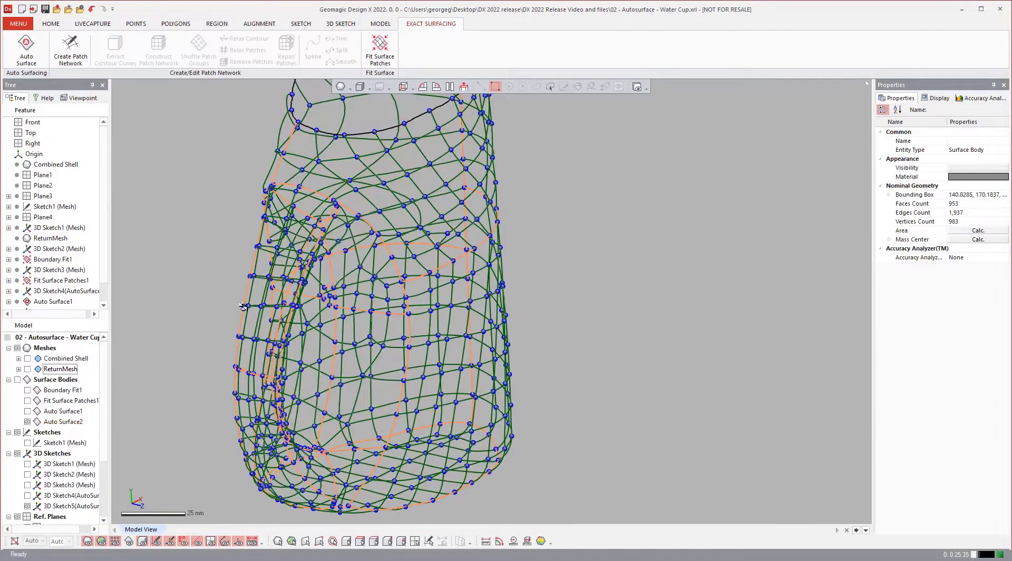
right_drag(172, 283, 149, 286)
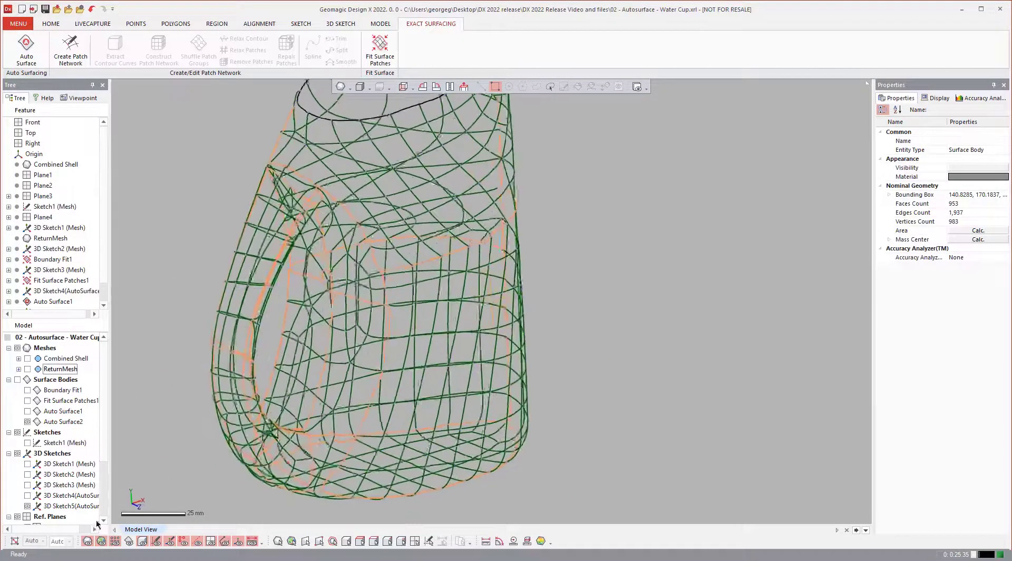
click(57, 507)
click(60, 506)
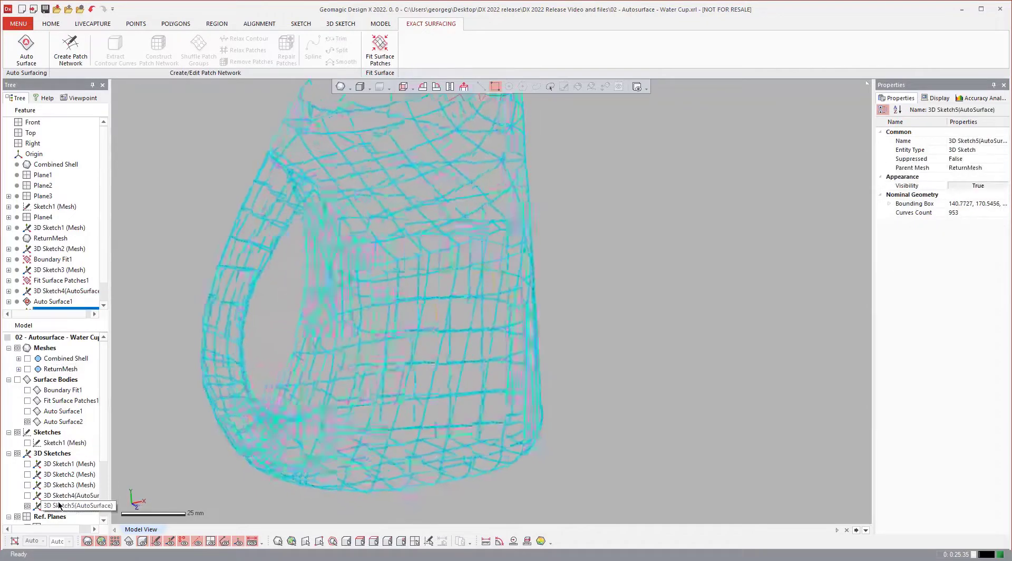
click(27, 370)
right_drag(707, 360, 518, 355)
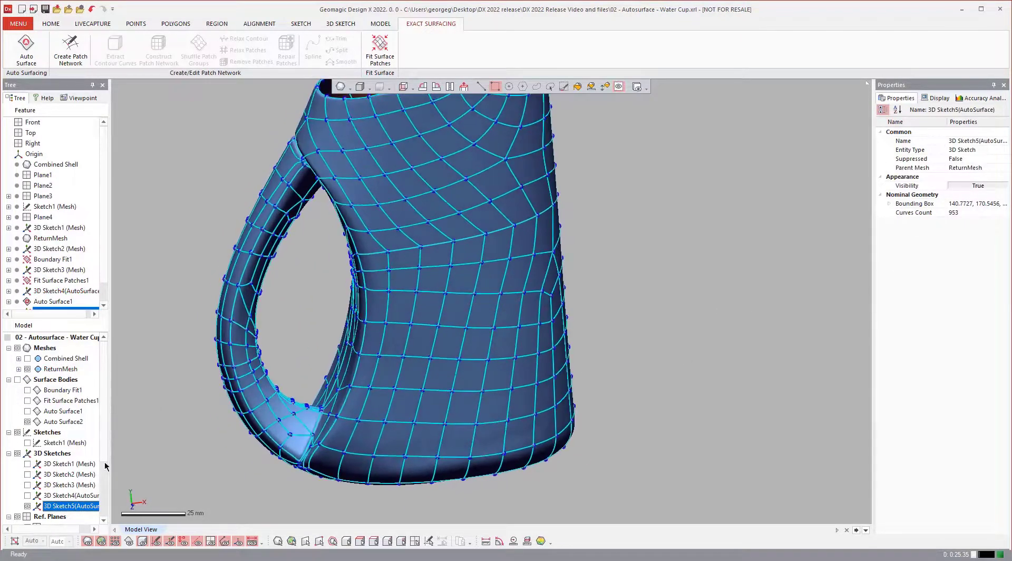
Open the new auto-surface 3D sketch for editing and pick a patch-network node on the cup body
right_click(71, 506)
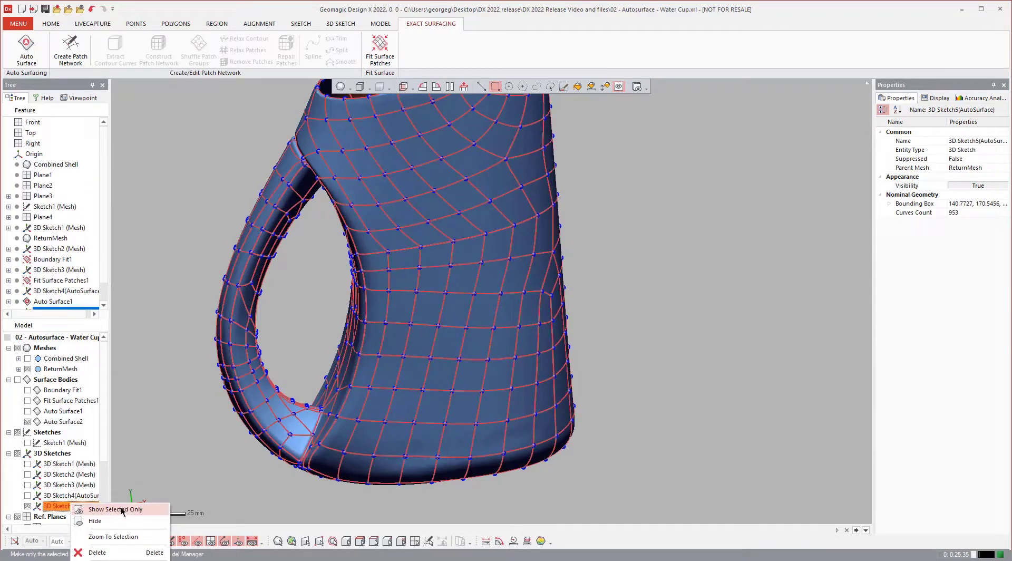
click(172, 453)
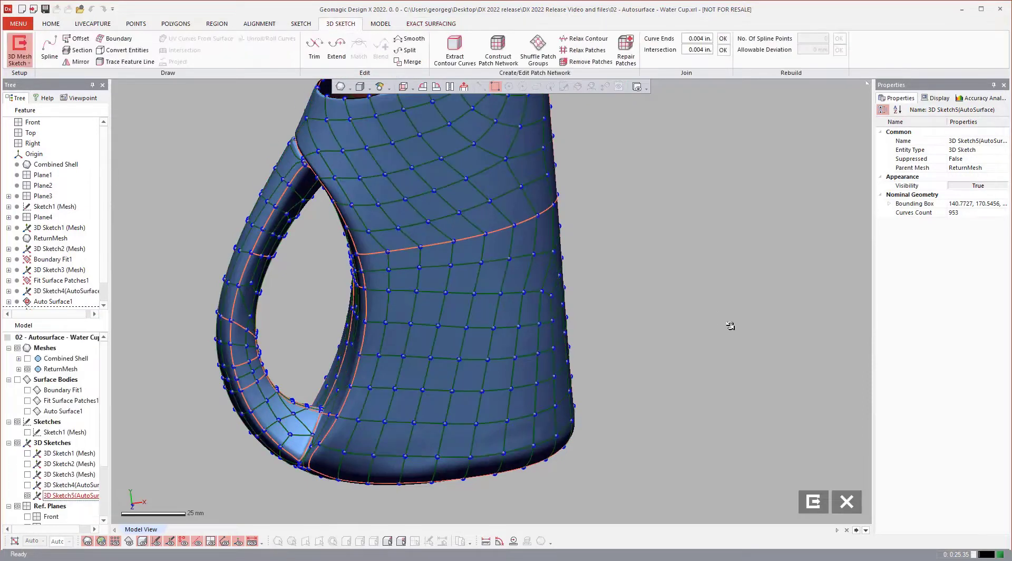
mouse_move(658, 258)
right_down()
mouse_move(431, 188)
mouse_move(515, 236)
mouse_move(453, 188)
right_up()
scroll(452, 188, up, 5)
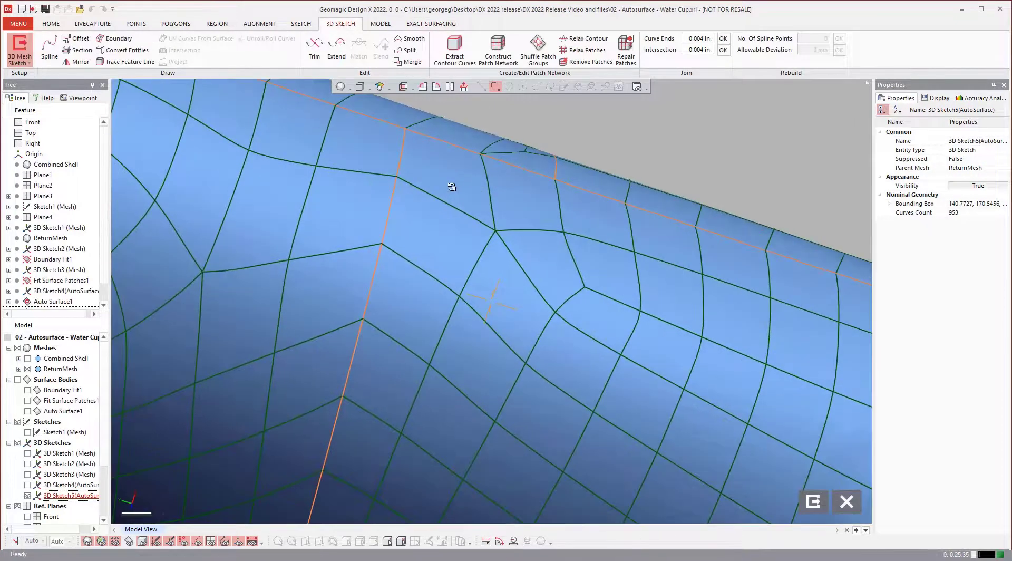
click(398, 189)
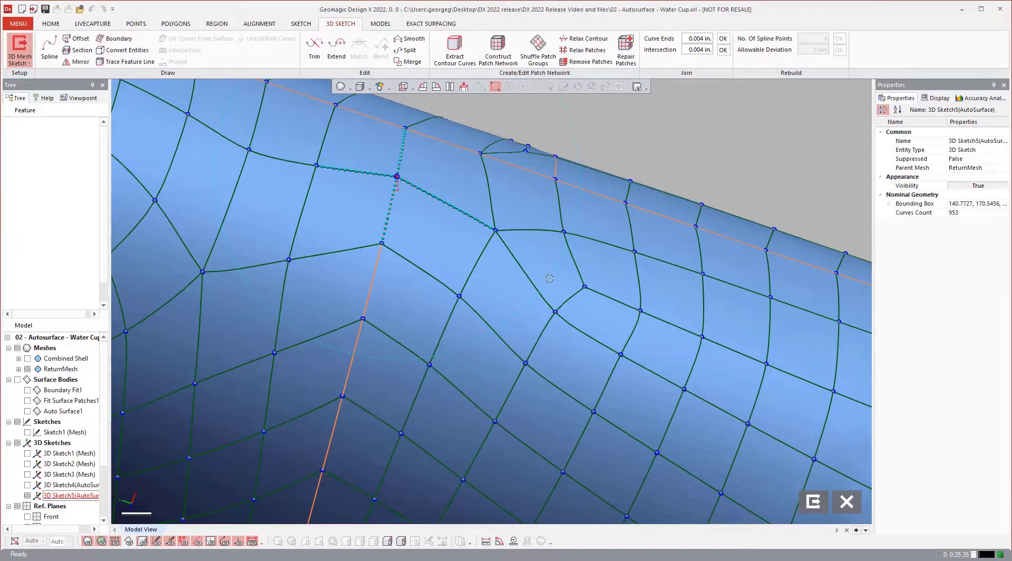
Examine the editable patch network along the cup body, selecting individual curve segments
scroll(550, 279, down, 2)
right_drag(549, 279, 390, 225)
scroll(453, 249, down, 3)
scroll(373, 235, up, 4)
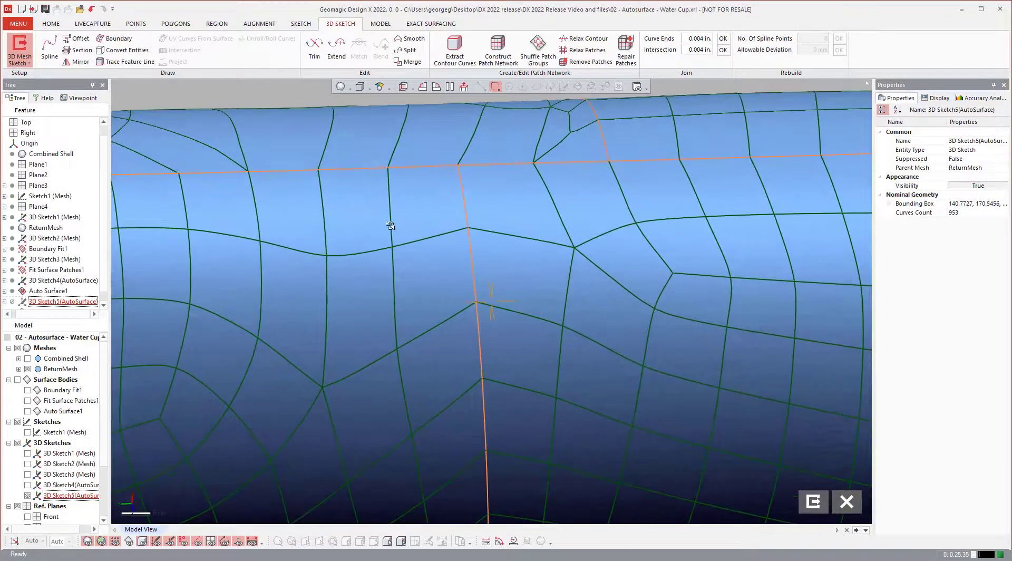
click(393, 246)
scroll(536, 291, down, 5)
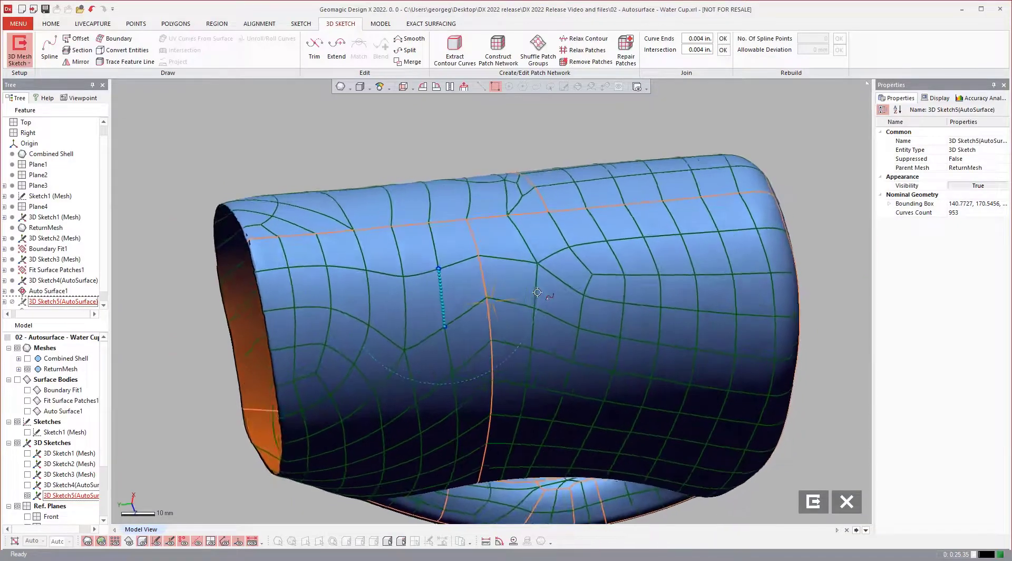
mouse_move(537, 292)
right_down()
mouse_move(519, 253)
mouse_move(475, 210)
mouse_move(459, 169)
mouse_move(476, 147)
mouse_move(552, 294)
right_up()
scroll(562, 300, down, 4)
click(555, 352)
right_drag(557, 354, 749, 390)
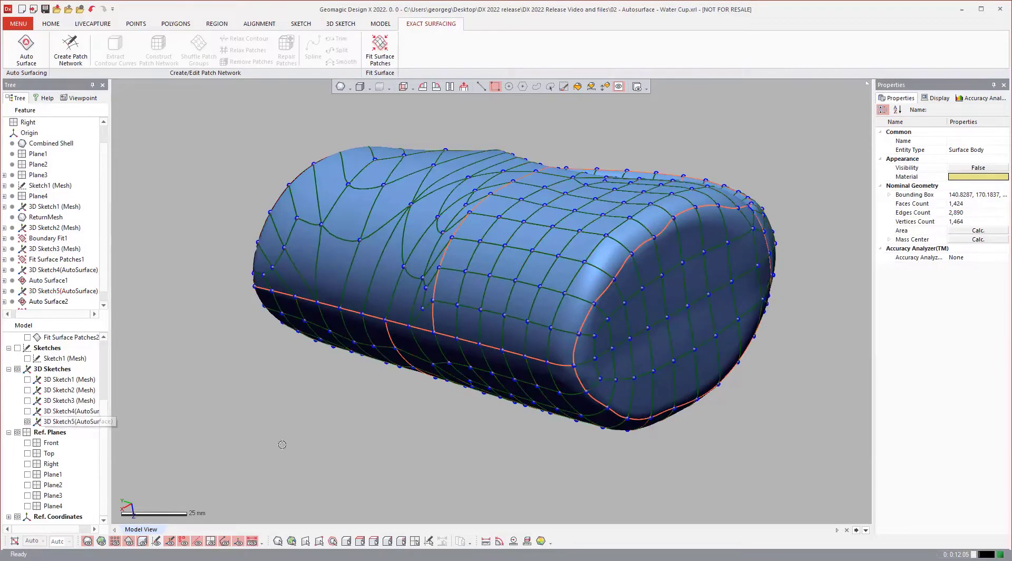
Start a new 3D mesh sketch on the cup's mesh with its base in view
scroll(566, 389, down, 2)
scroll(543, 328, up, 3)
right_drag(540, 327, 553, 331)
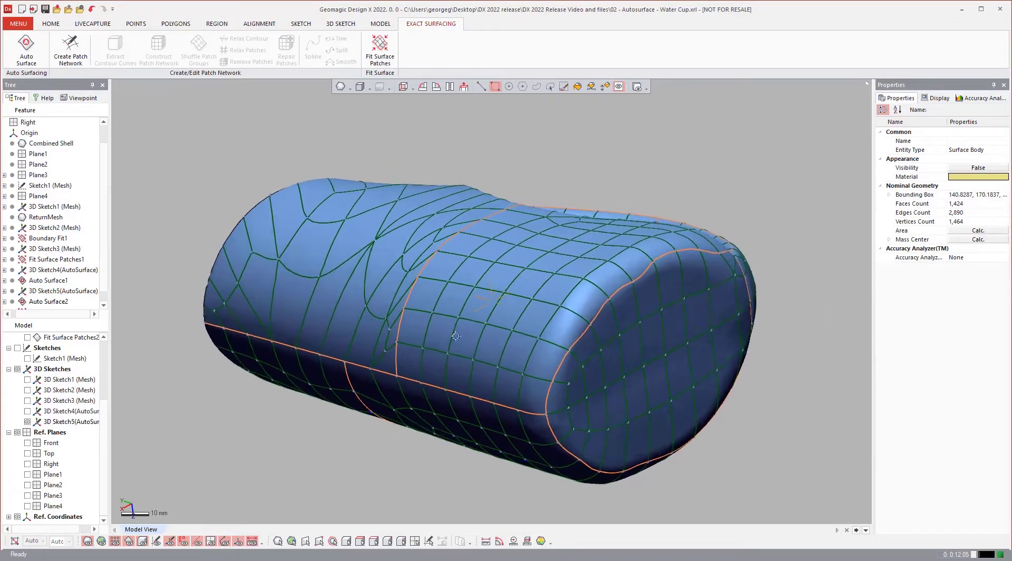
right_click(232, 115)
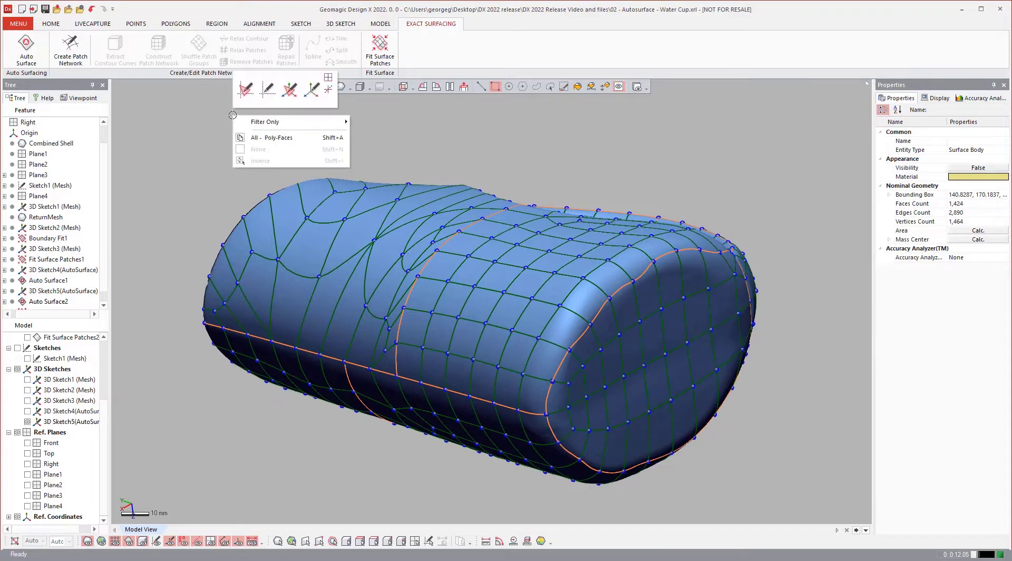
click(294, 92)
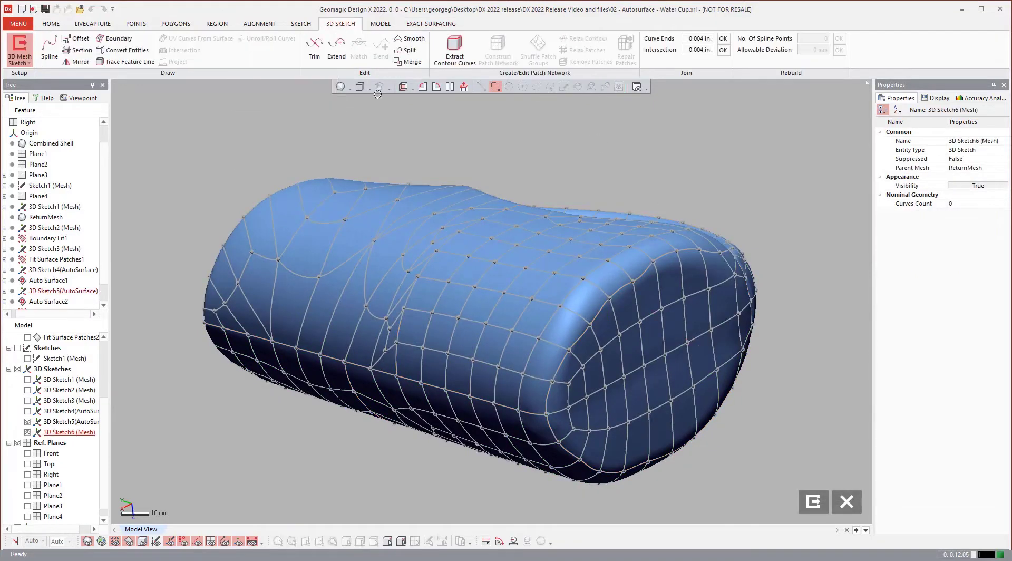
Select the patch-network curves along the cup's rounded base edge for Convert Entities
click(125, 50)
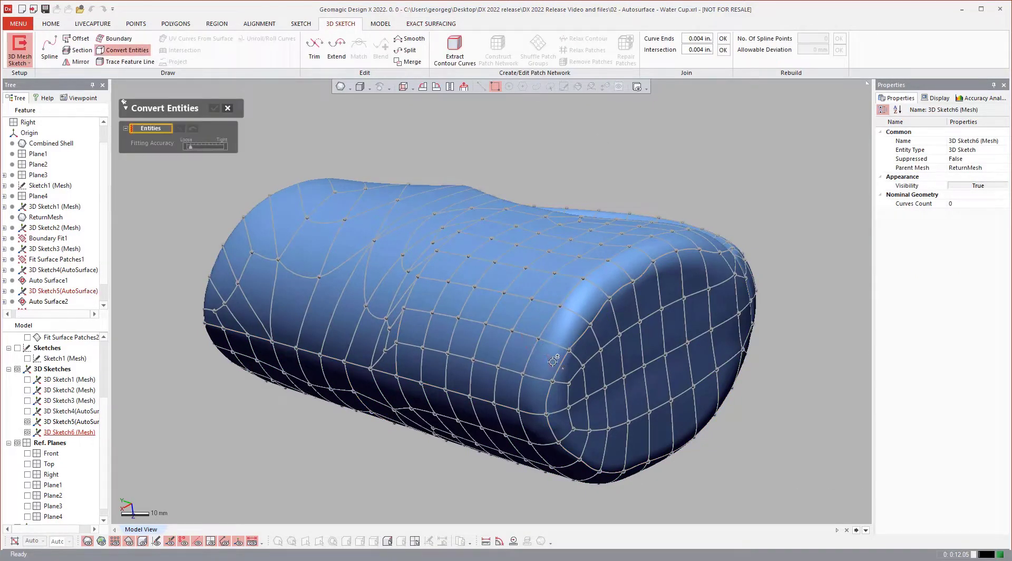
click(563, 355)
click(582, 335)
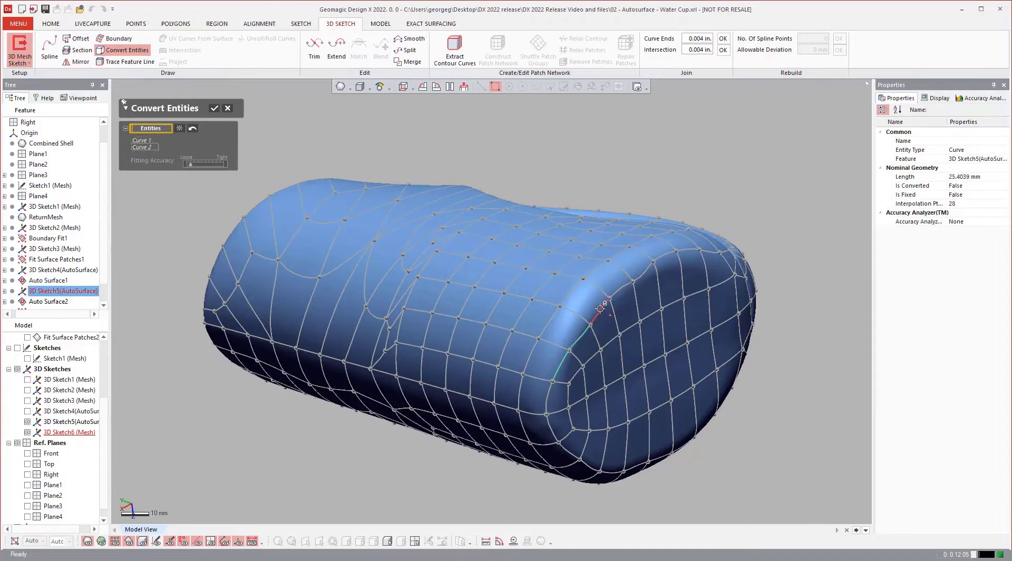
click(601, 308)
click(549, 397)
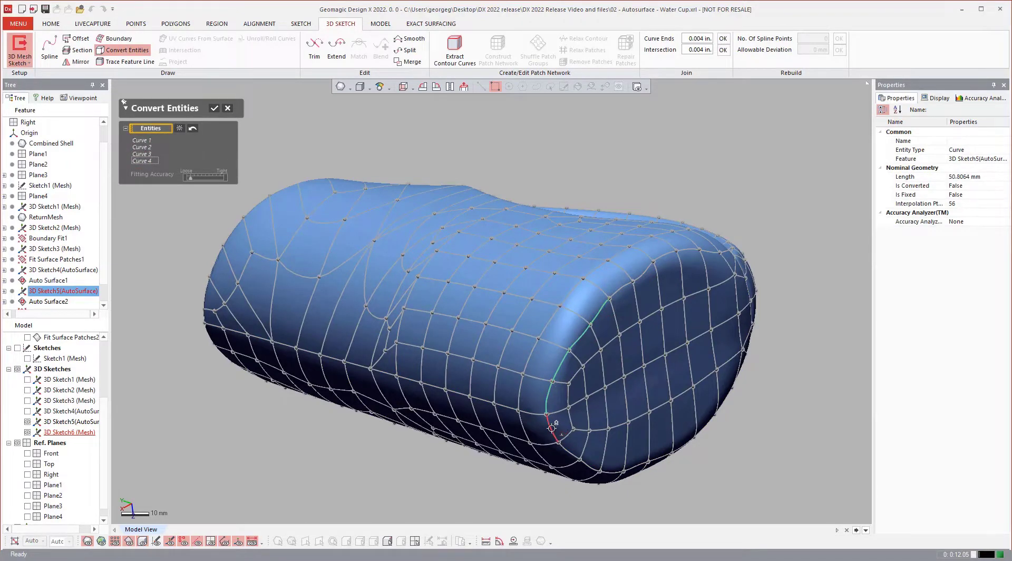
click(552, 428)
click(569, 454)
click(591, 466)
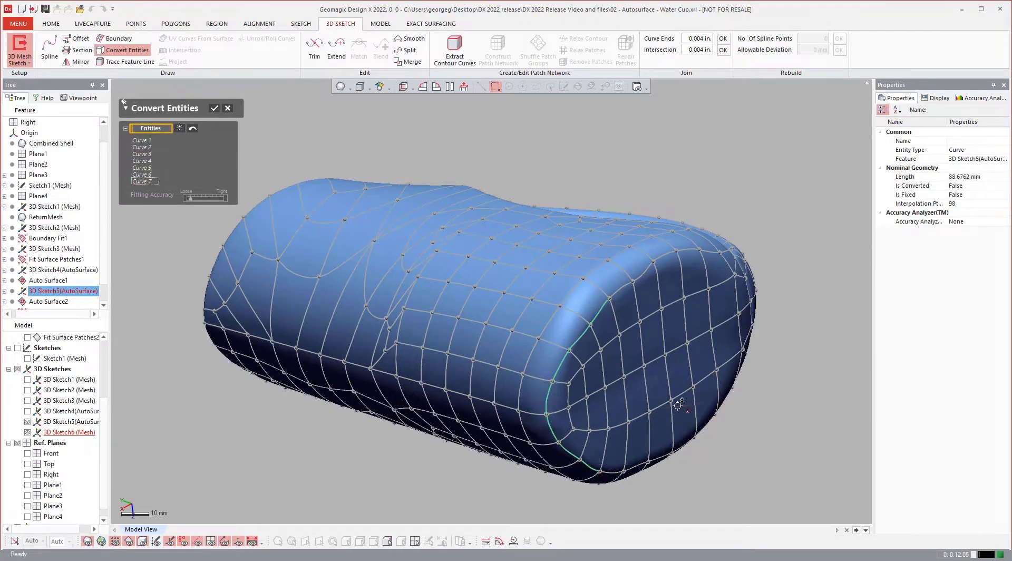
click(621, 473)
click(635, 468)
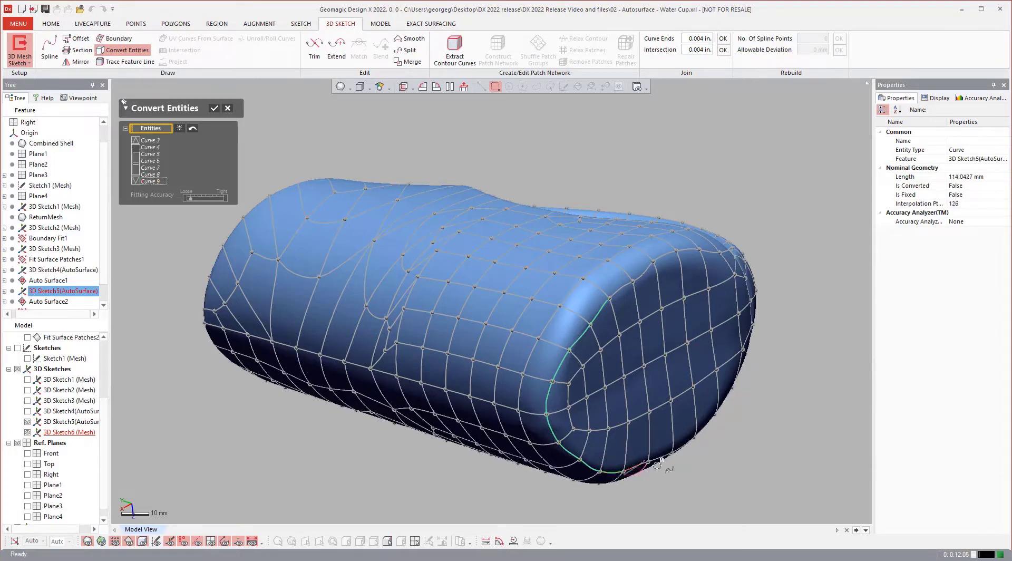
click(666, 458)
click(676, 431)
click(673, 422)
Add the curves crossing the middle of the base to close the half-base loop, and convert the selected curves
scroll(645, 342, down, 1)
right_drag(644, 342, 655, 391)
click(616, 439)
click(643, 383)
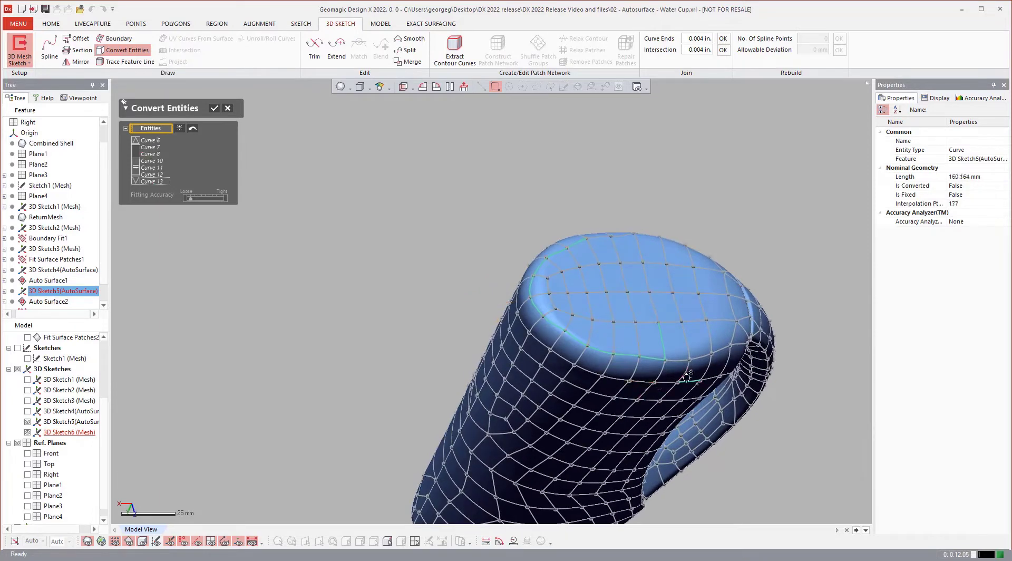
click(689, 381)
click(646, 256)
click(639, 242)
click(619, 235)
click(605, 237)
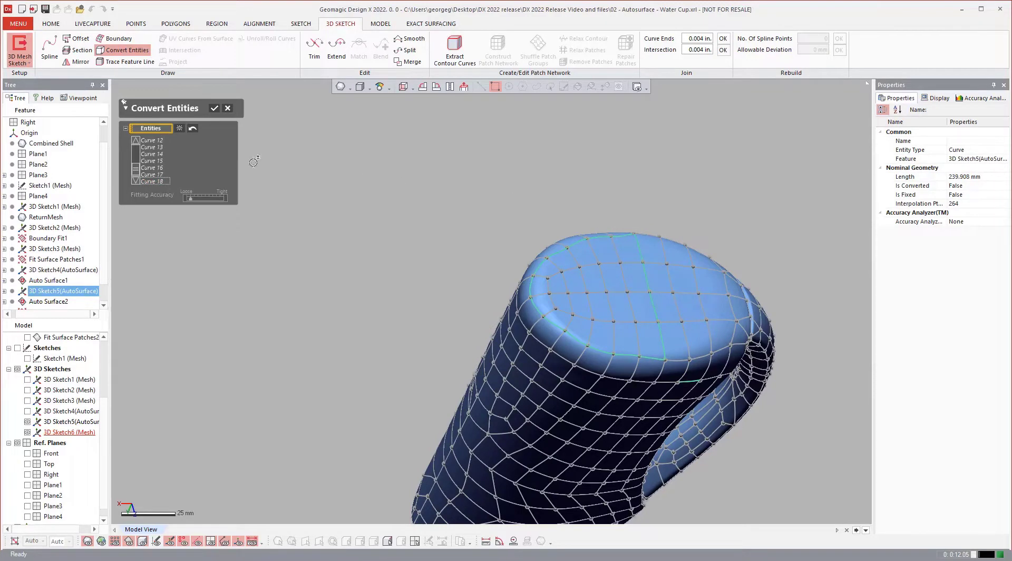
click(214, 108)
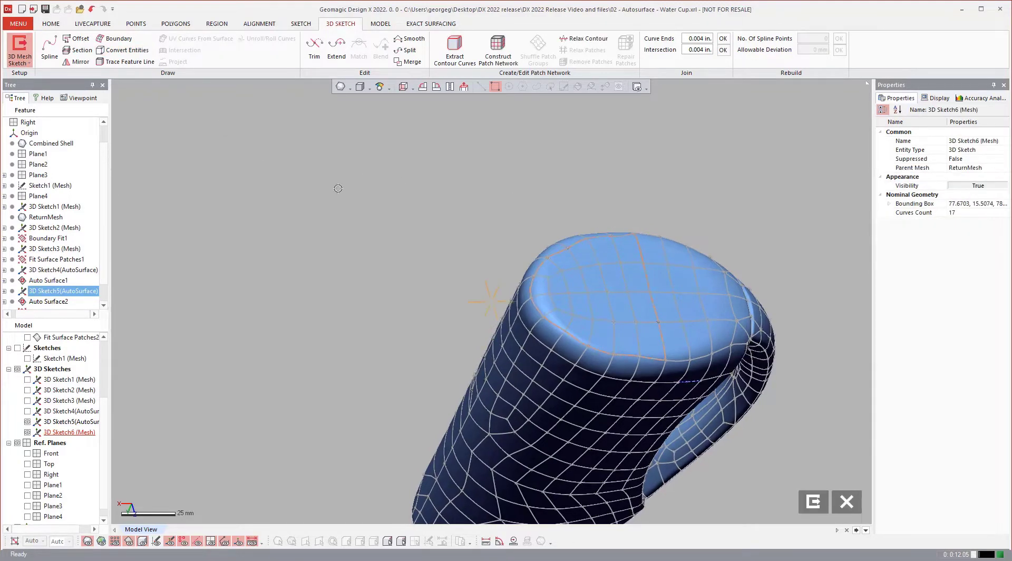
Hide the auto-surface patch network and finish the 3D mesh sketch containing the converted loop
click(26, 421)
mouse_move(417, 281)
right_down()
mouse_move(450, 286)
mouse_move(493, 174)
right_up()
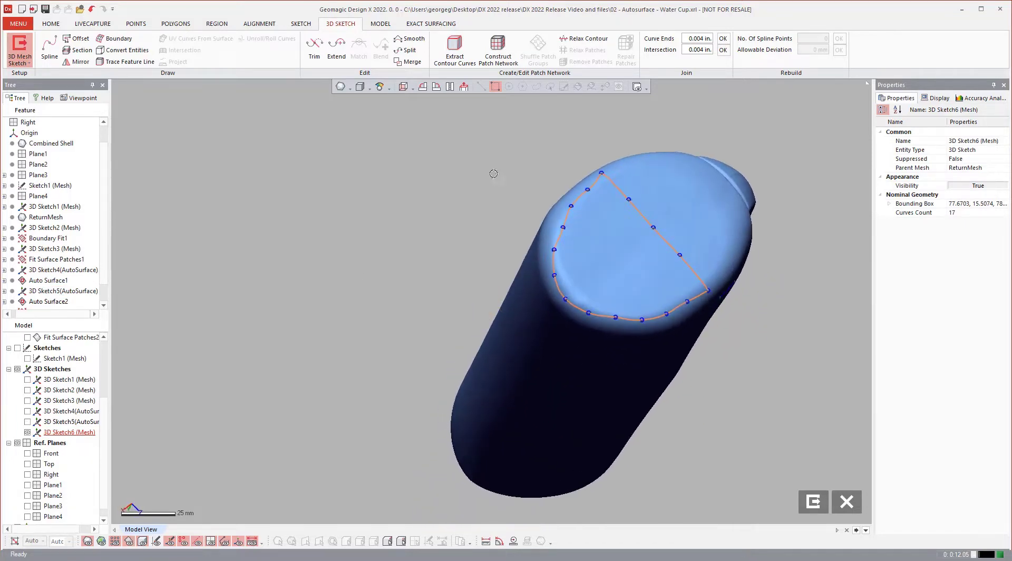
click(814, 504)
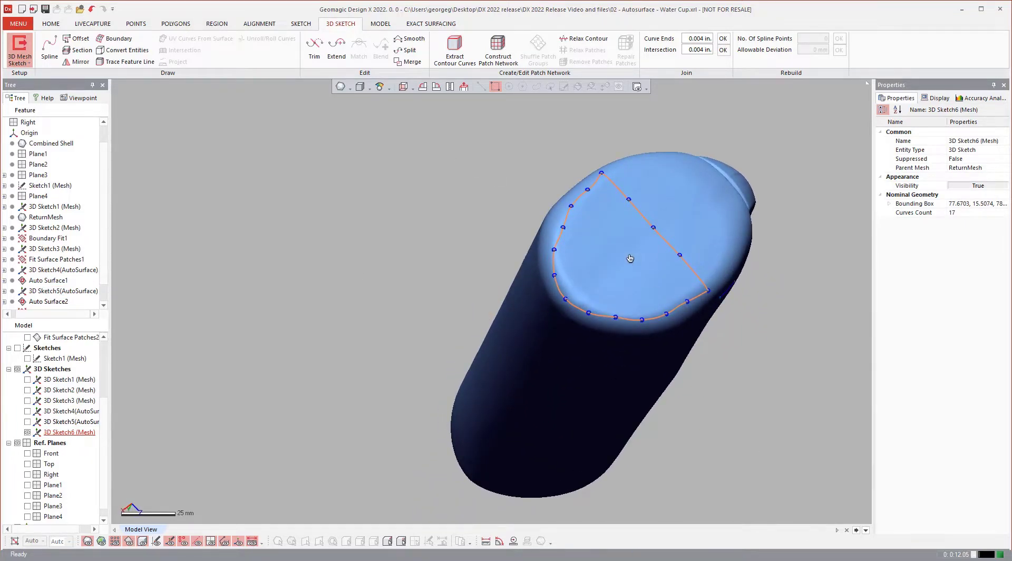
Fit a surface to the mesh inside the half-base loop with Legacy Boundary Fit
scroll(616, 181, up, 3)
click(18, 23)
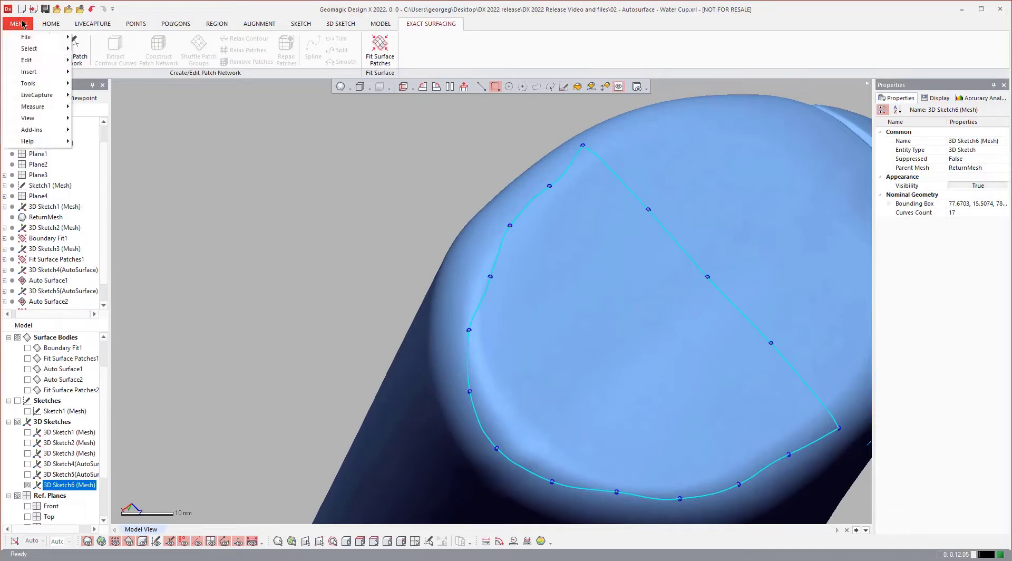
mouse_move(38, 146)
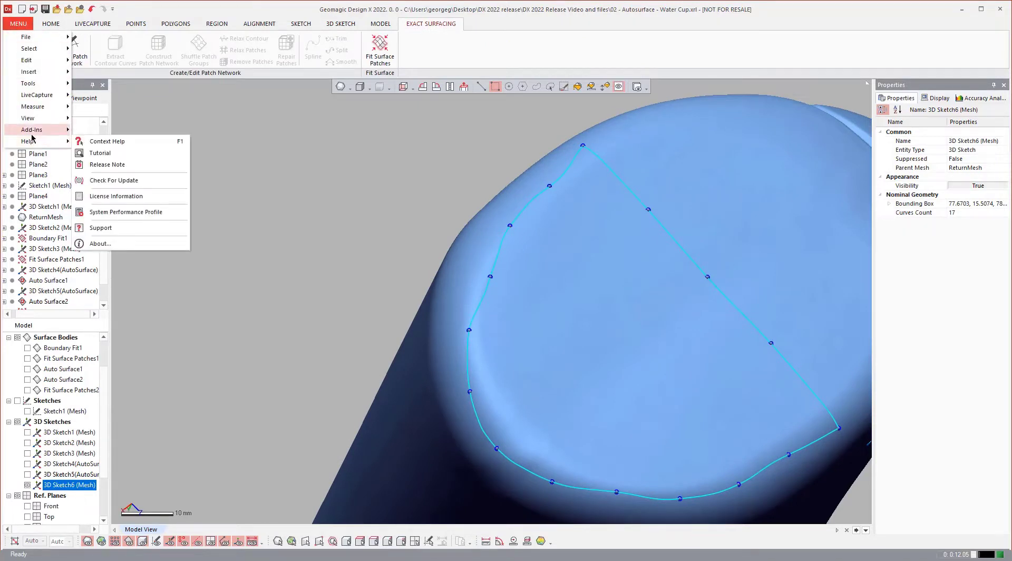
mouse_move(42, 130)
click(118, 196)
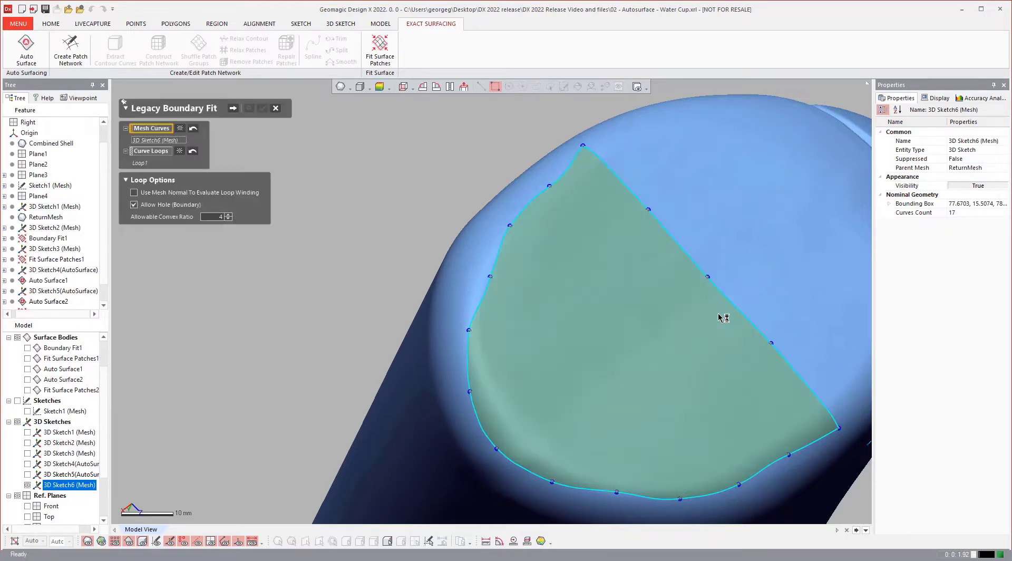
right_drag(718, 312, 658, 345)
right_drag(639, 320, 614, 320)
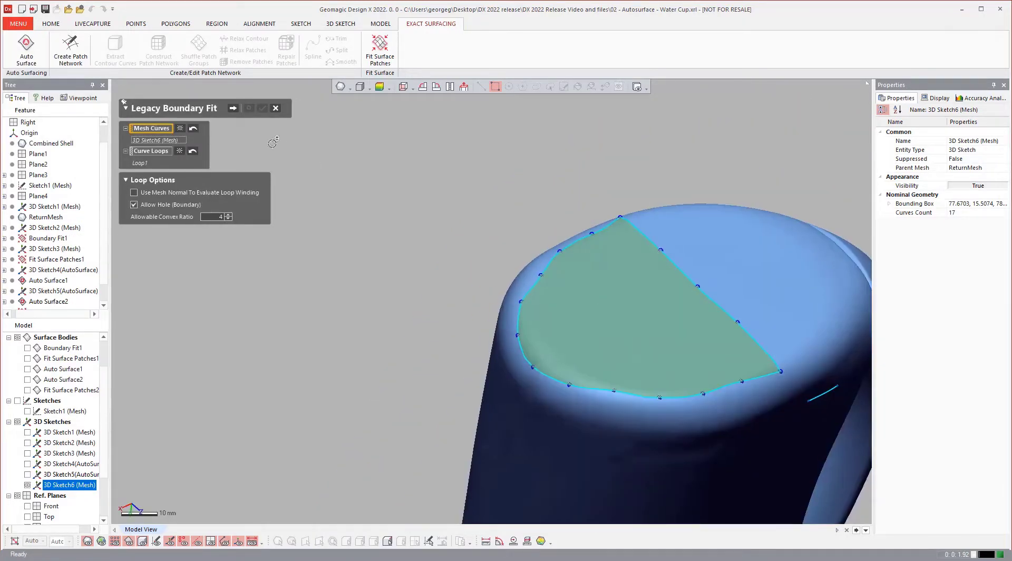
click(232, 108)
click(262, 108)
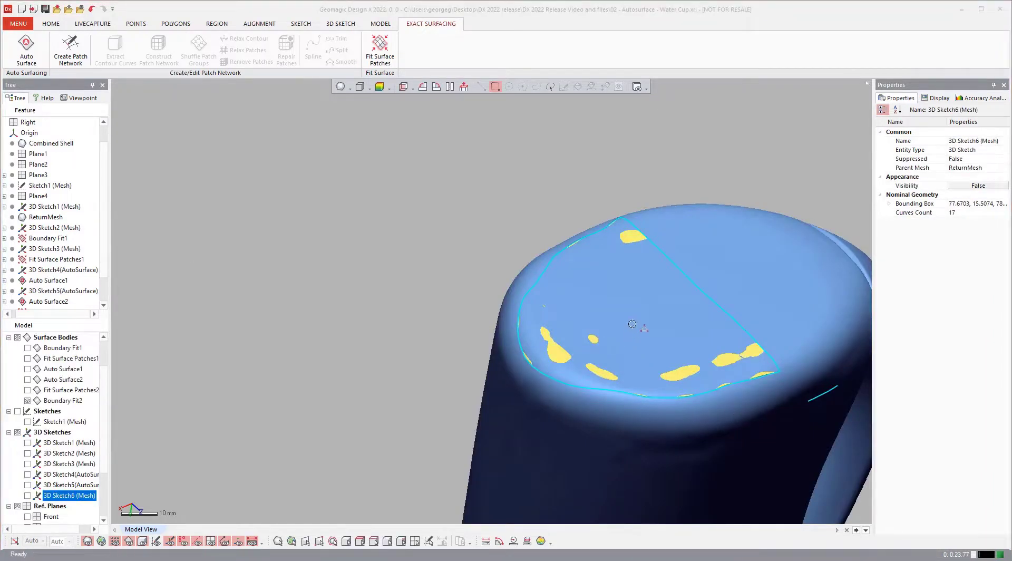
Compare the boundary-fit surface on the cup's base with the mesh by clearing the selection and toggling the mesh's visibility
right_drag(728, 413, 611, 252)
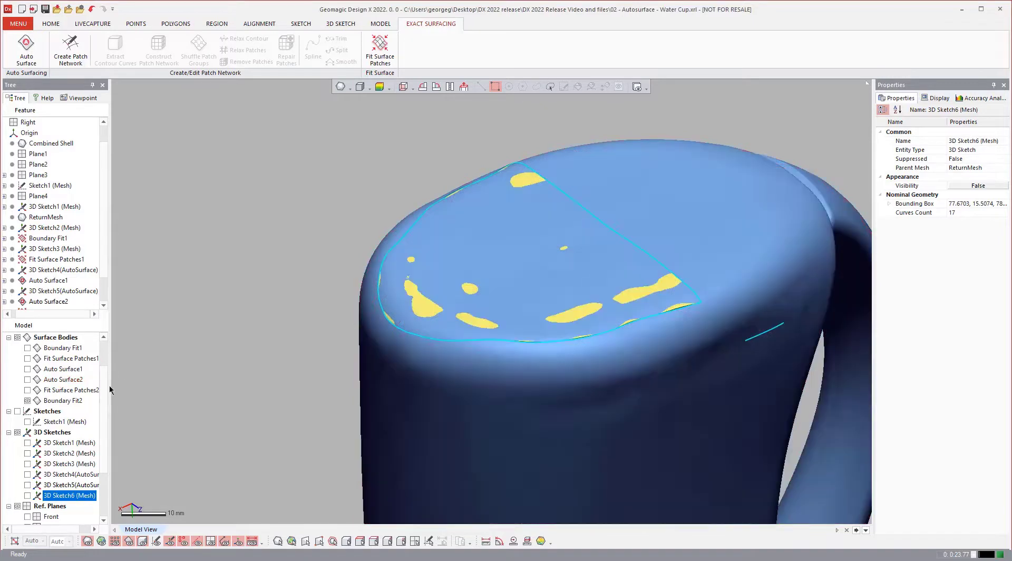
key(ctrl+5)
click(146, 208)
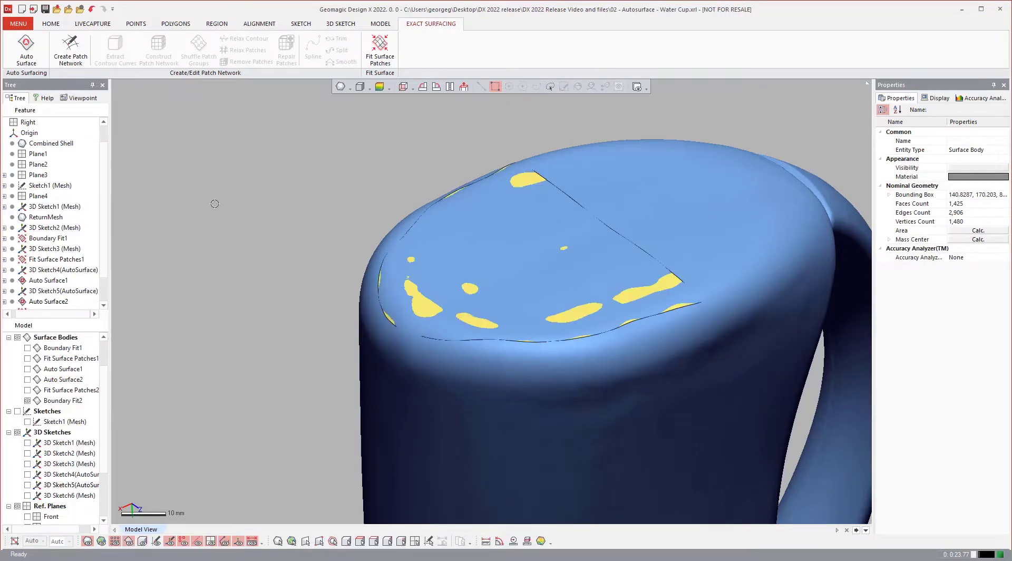
key(ctrl+1)
key(ctrl+1)
key(ctrl+1)
key(ctrl+1)
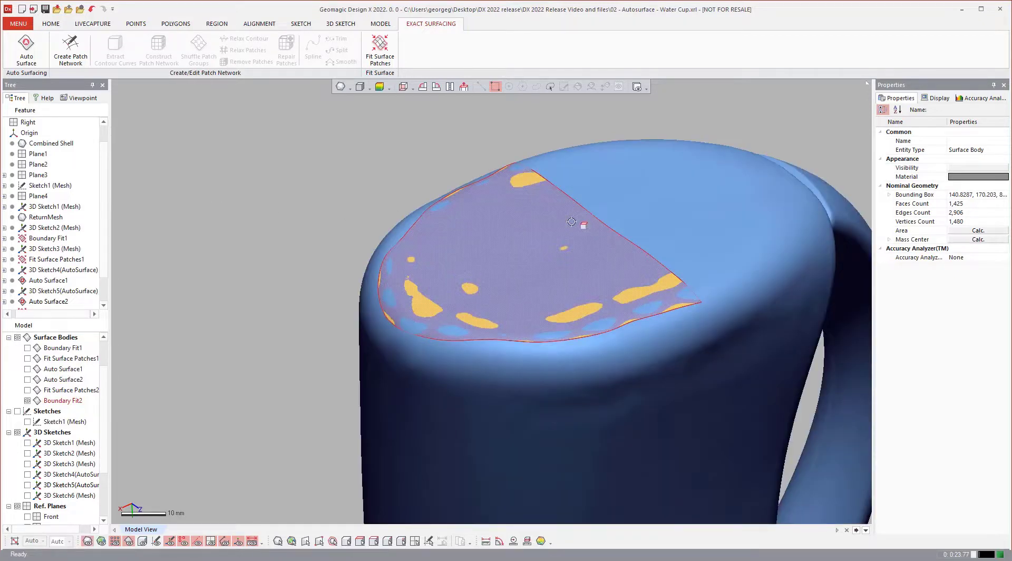
key(ctrl+1)
key(ctrl+1)
scroll(554, 222, up, 3)
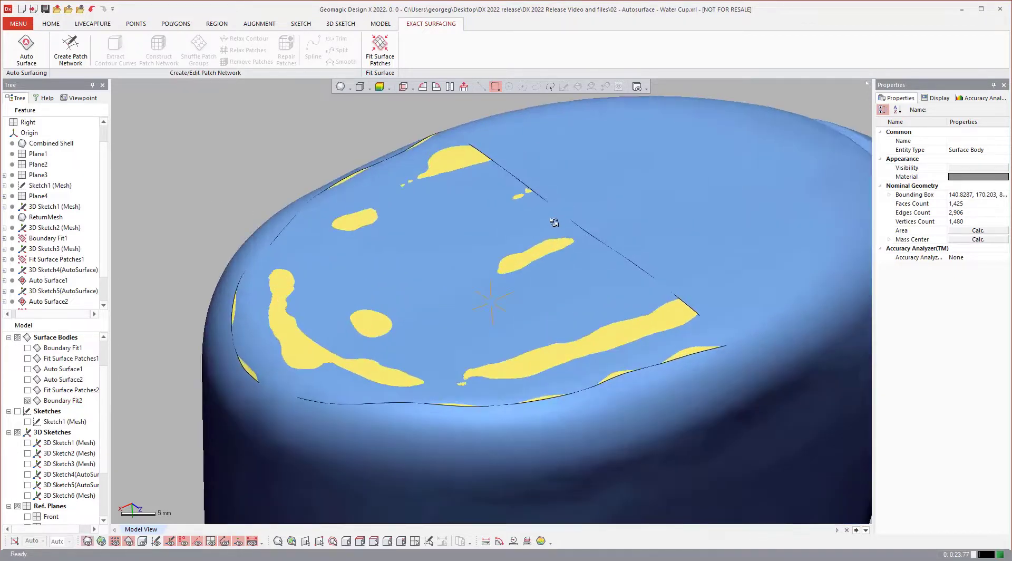
key(ctrl+1)
key(ctrl+1)
scroll(553, 222, down, 2)
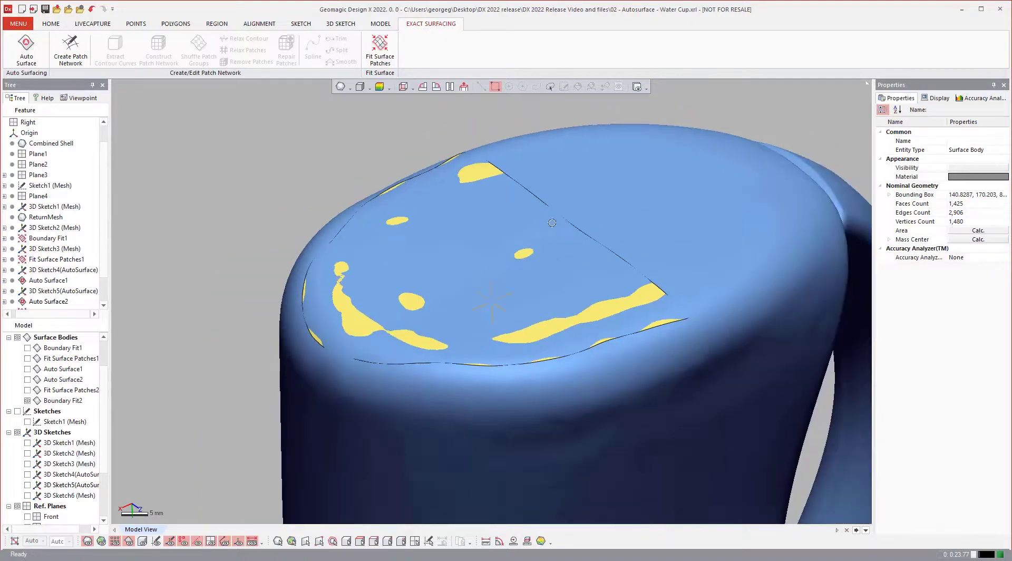